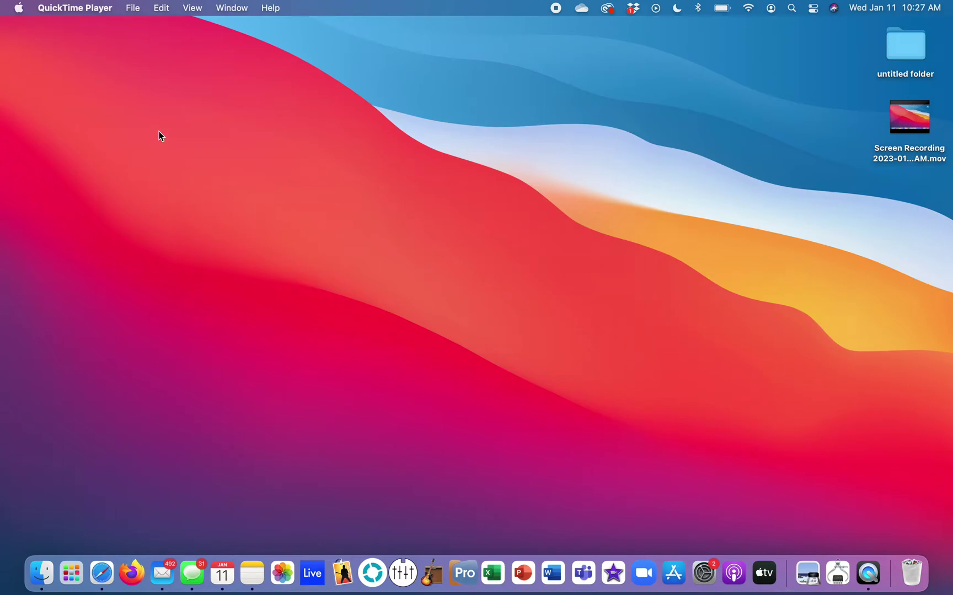
# Open About This Mac's Storage tab, showing Macintosh HD with 20.21 GB free of 245.11 GB
pyautogui.click(20, 6)
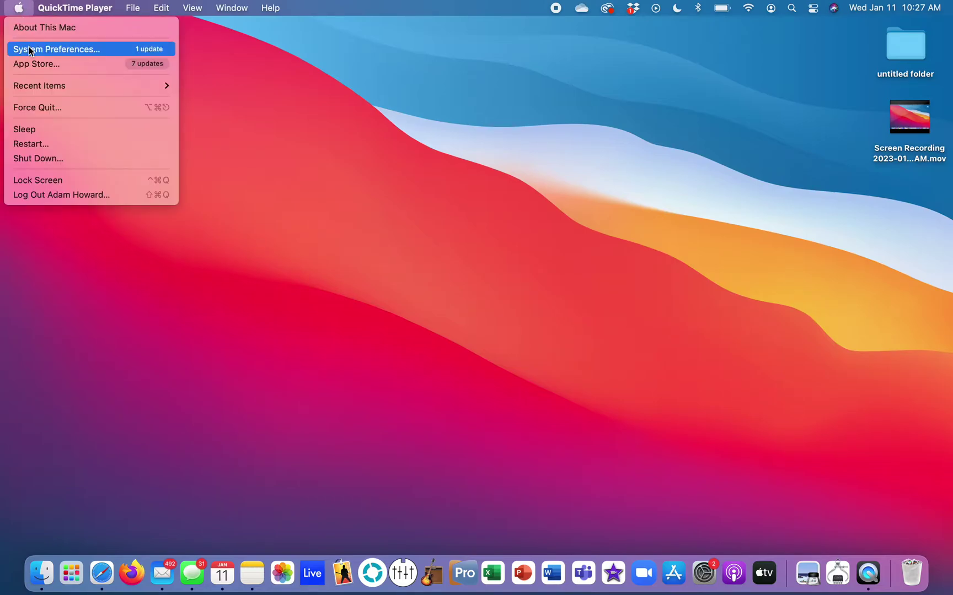
pyautogui.click(37, 27)
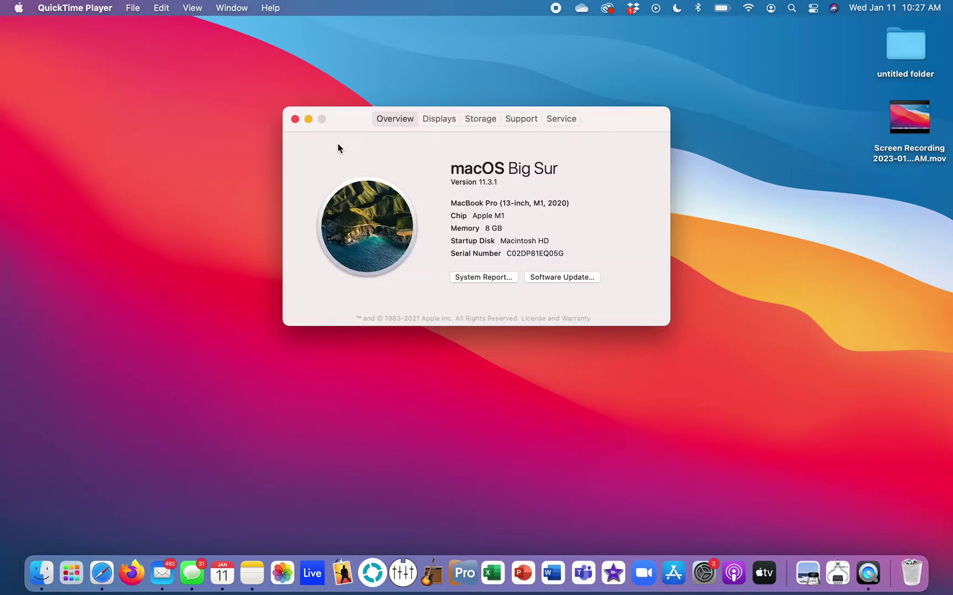
pyautogui.click(478, 119)
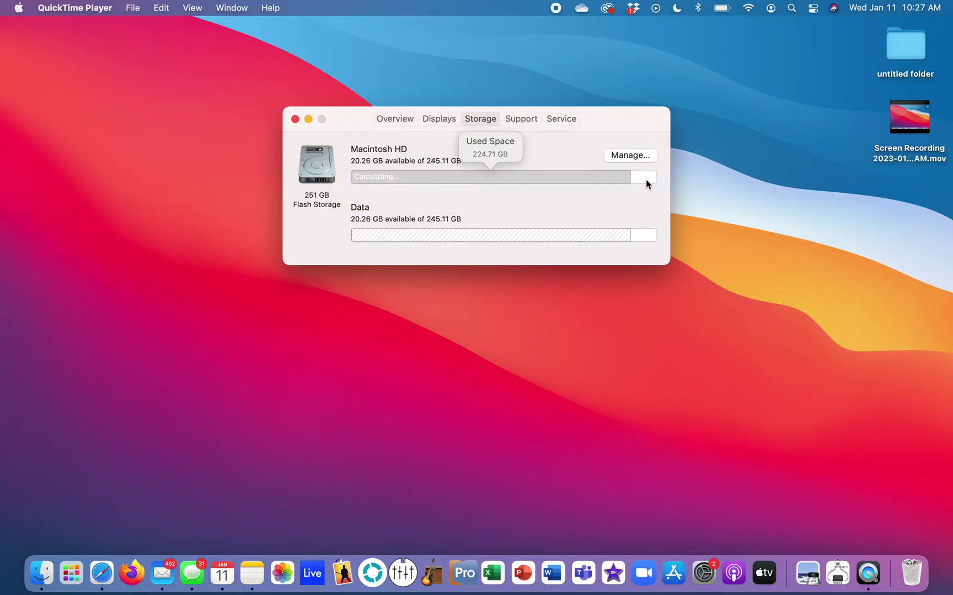
pyautogui.moveTo(640, 181)
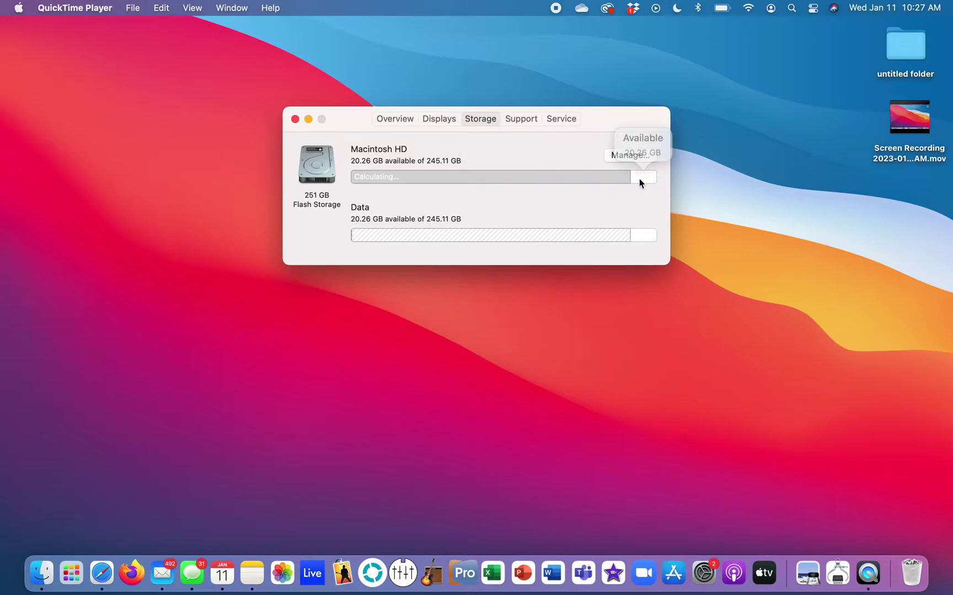
pyautogui.moveTo(529, 180)
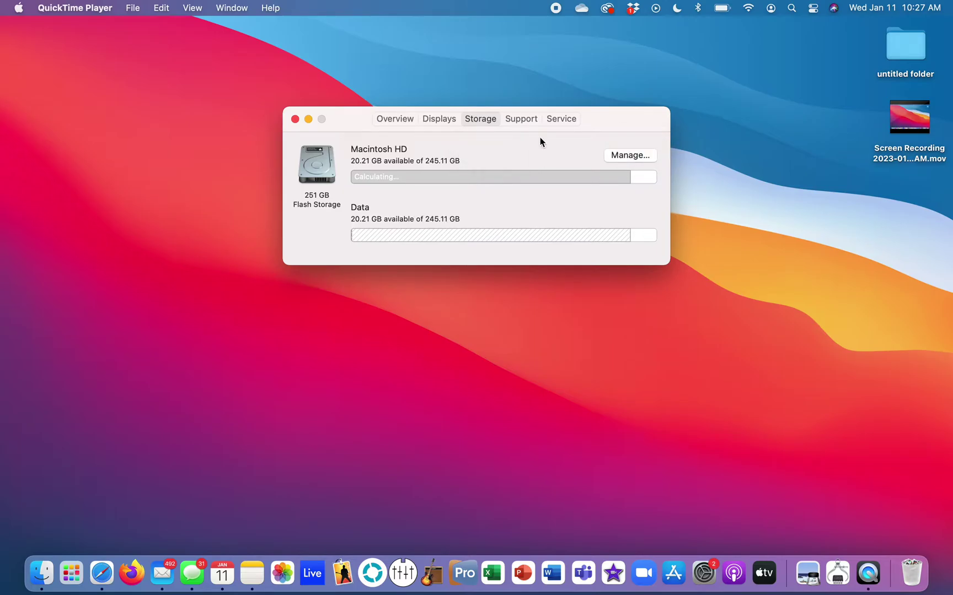
# Open Manage… to see Macintosh HD's recommendations and category sizes like Applications 18.62 GB
pyautogui.click(630, 156)
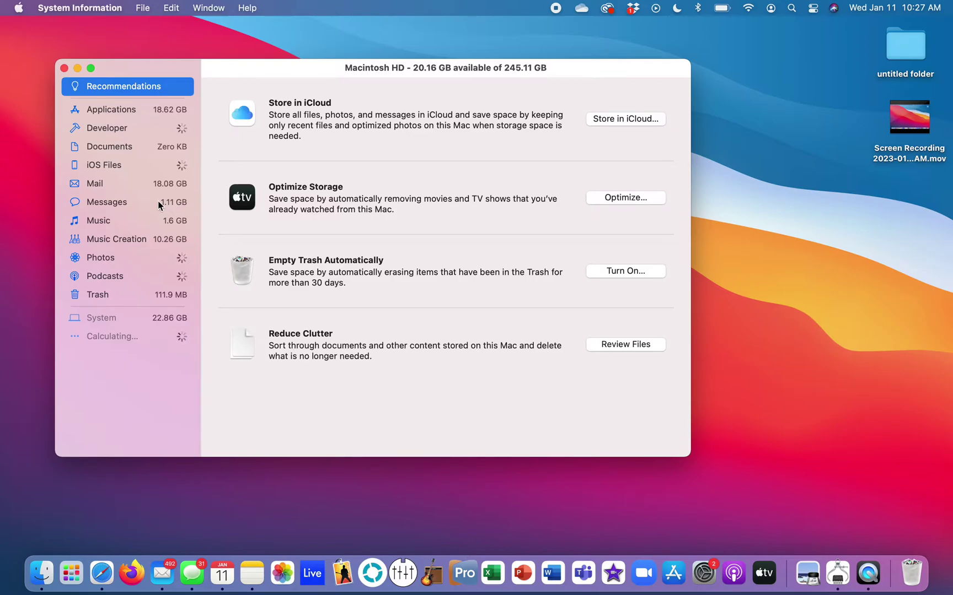
# List the 1.11 GB of Messages files, sorted by size with 4 KB files first
pyautogui.click(102, 204)
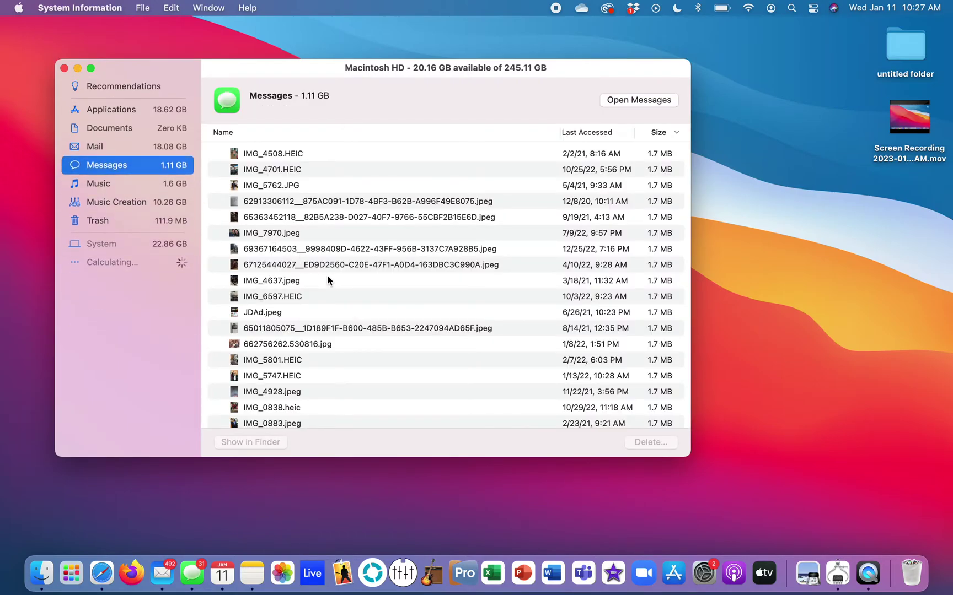
pyautogui.scroll(-10, 360, 327)
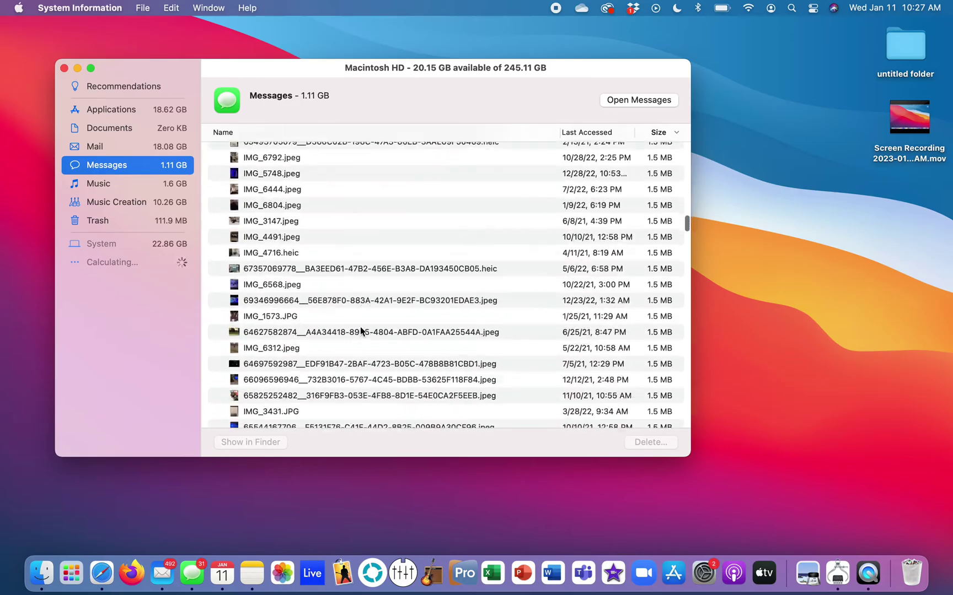
pyautogui.scroll(-20, 361, 331)
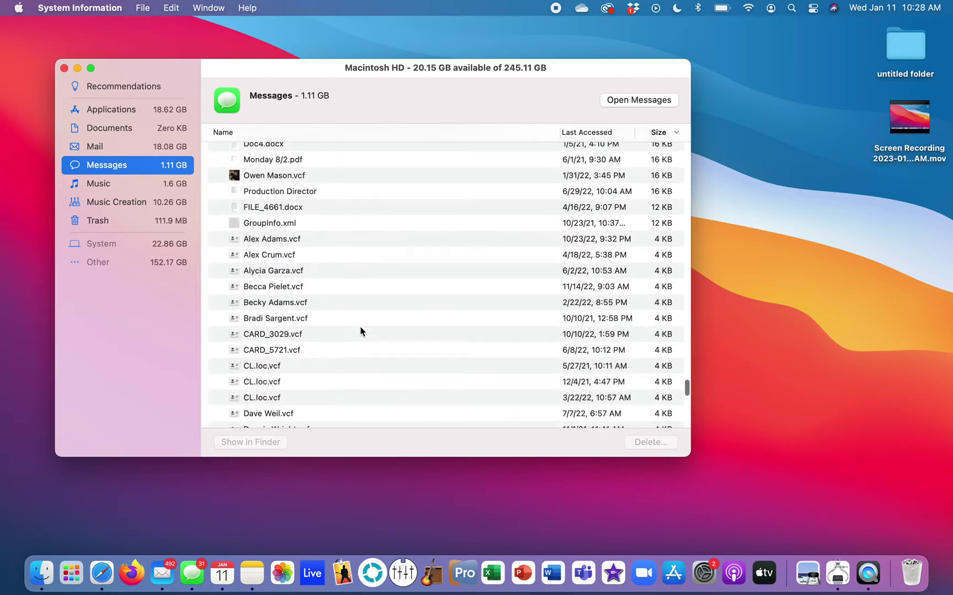
pyautogui.scroll(20, 361, 328)
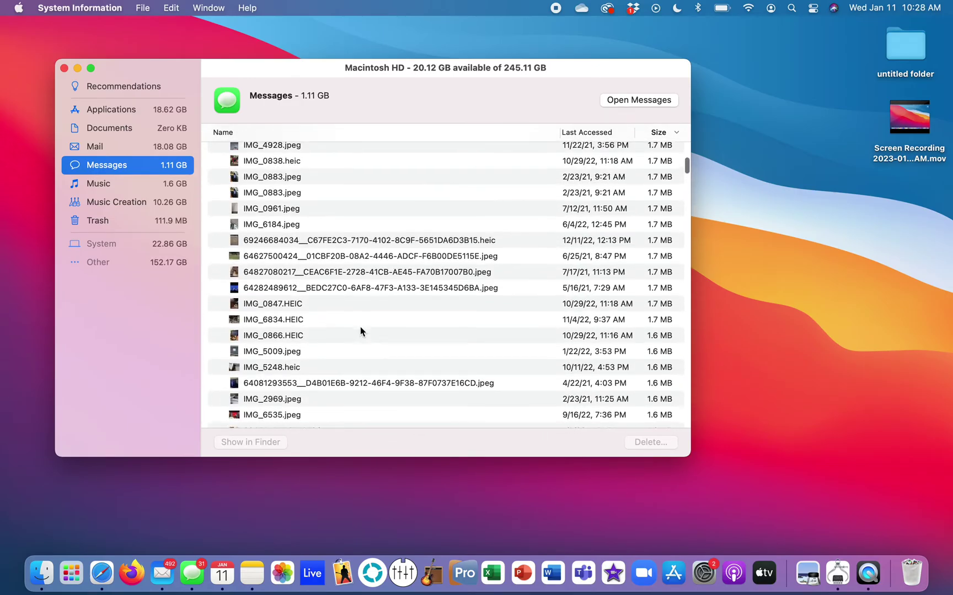
pyautogui.scroll(5, 359, 327)
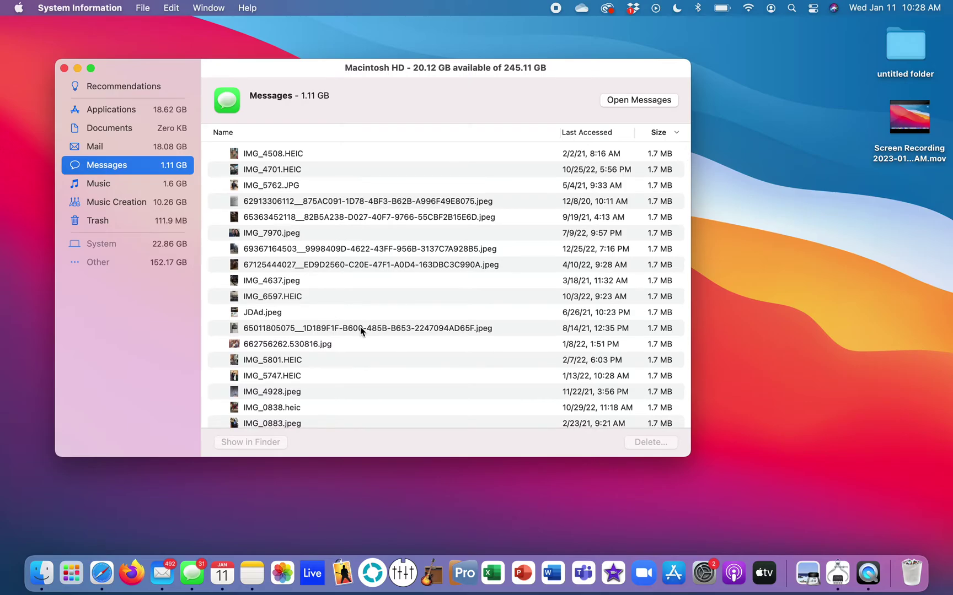
pyautogui.click(661, 133)
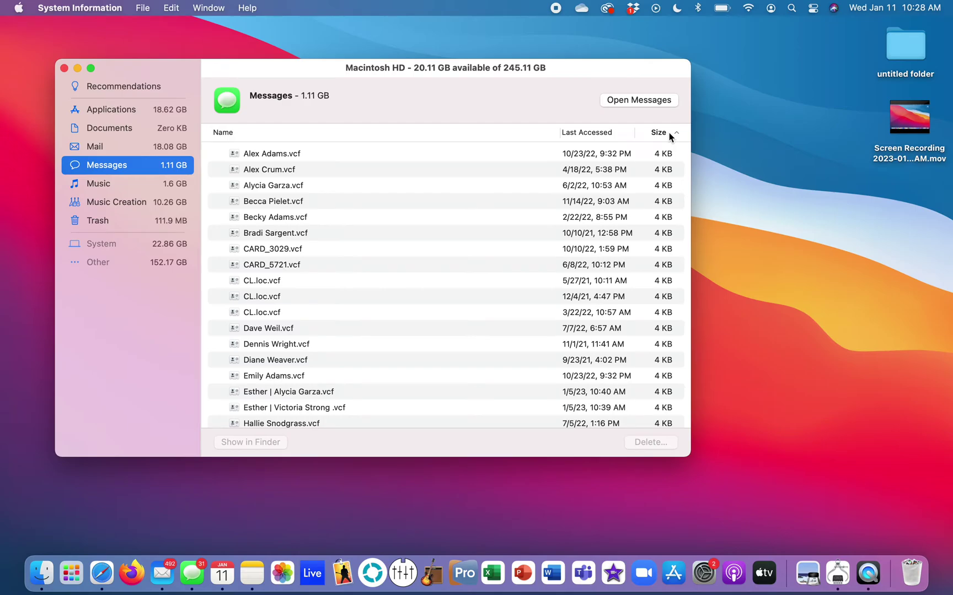
# Sort Messages attachments largest first, with 1.7 MB images on top, and review the list
pyautogui.click(669, 132)
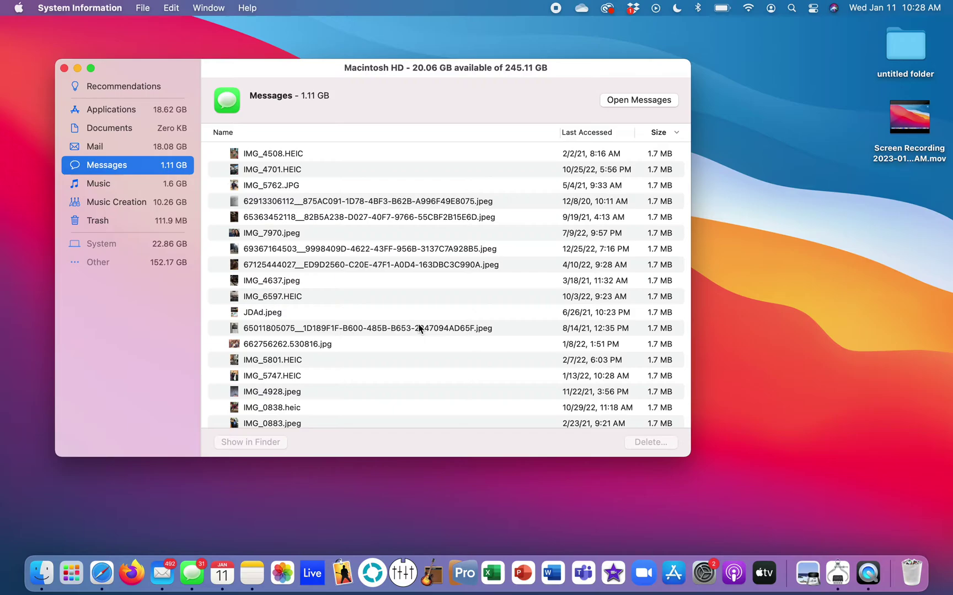
pyautogui.scroll(-20, 422, 385)
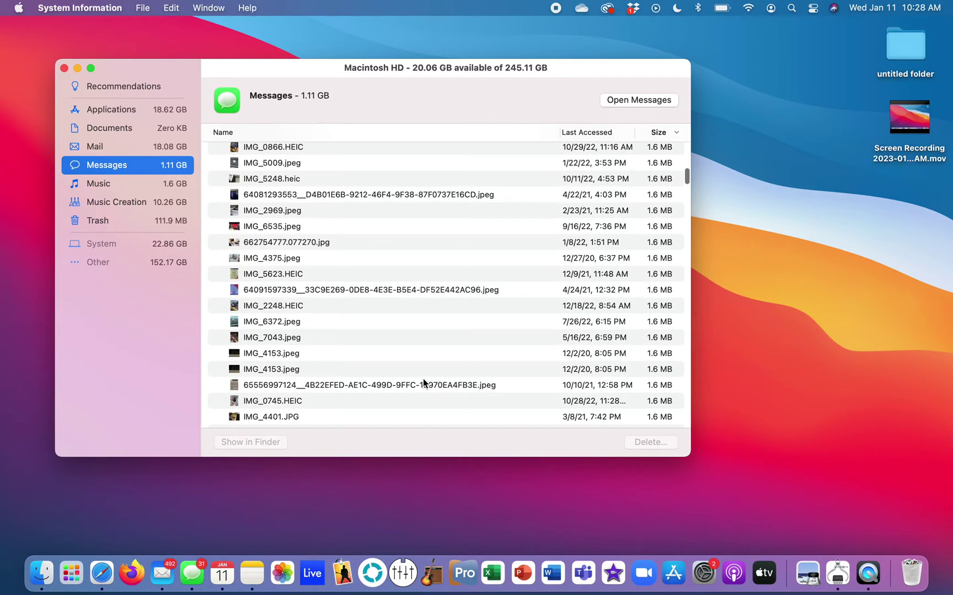
pyautogui.scroll(-20, 424, 374)
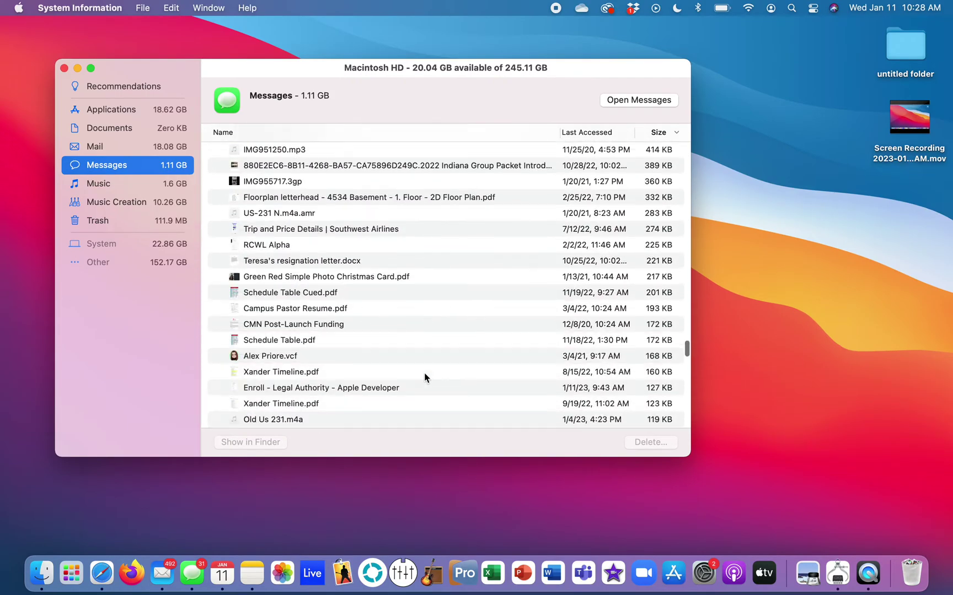
pyautogui.scroll(20, 425, 373)
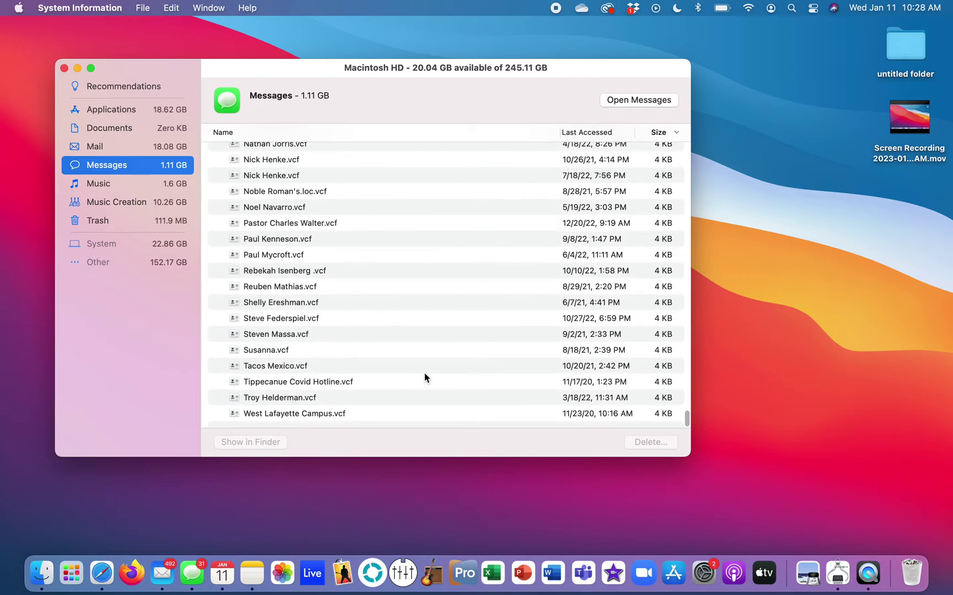
pyautogui.scroll(20, 424, 373)
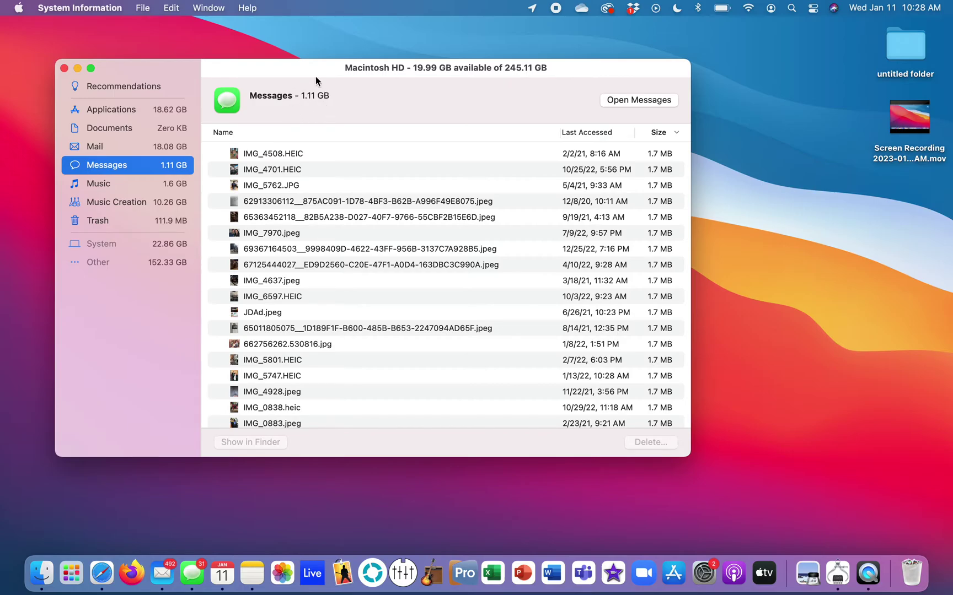
# Select the 99 largest attachments, IMG_4508.HEIC through IMG_4643.heic, and request their deletion
pyautogui.click(328, 152)
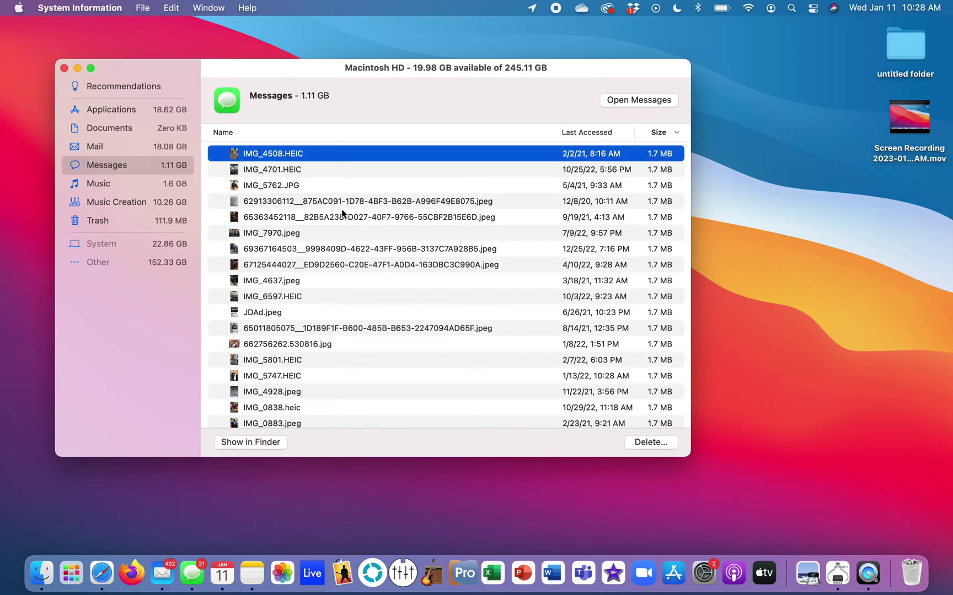
pyautogui.scroll(-15, 341, 212)
pyautogui.scroll(-10, 342, 212)
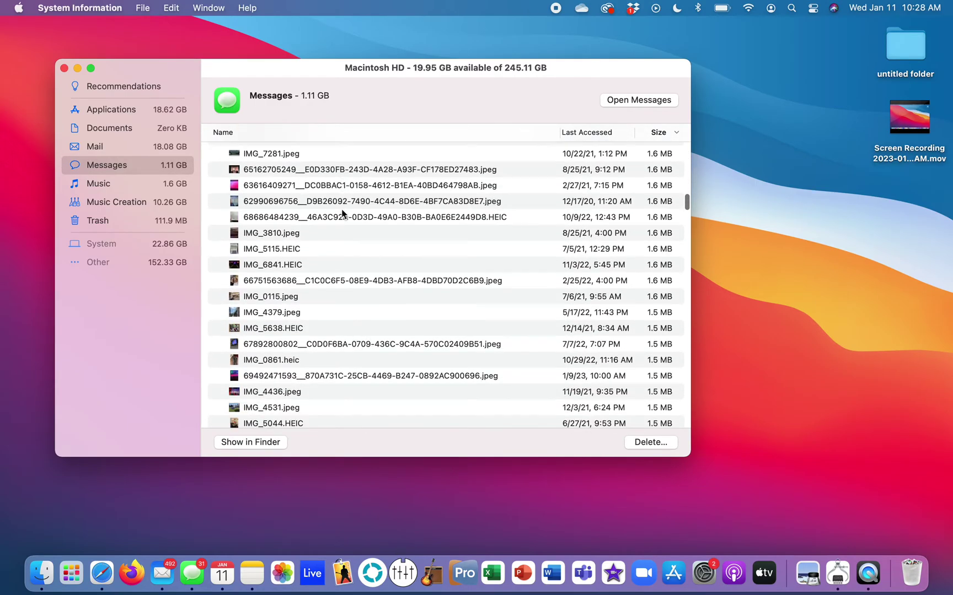
pyautogui.scroll(-10, 342, 214)
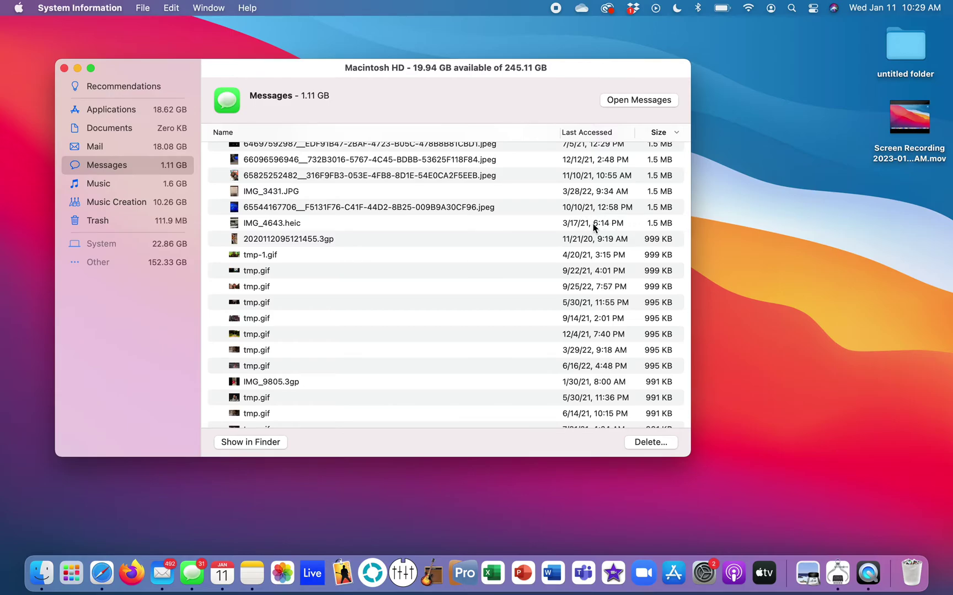
pyautogui.keyDown('shift'); pyautogui.click(592, 224); pyautogui.keyUp('shift')
pyautogui.scroll(10, 574, 209)
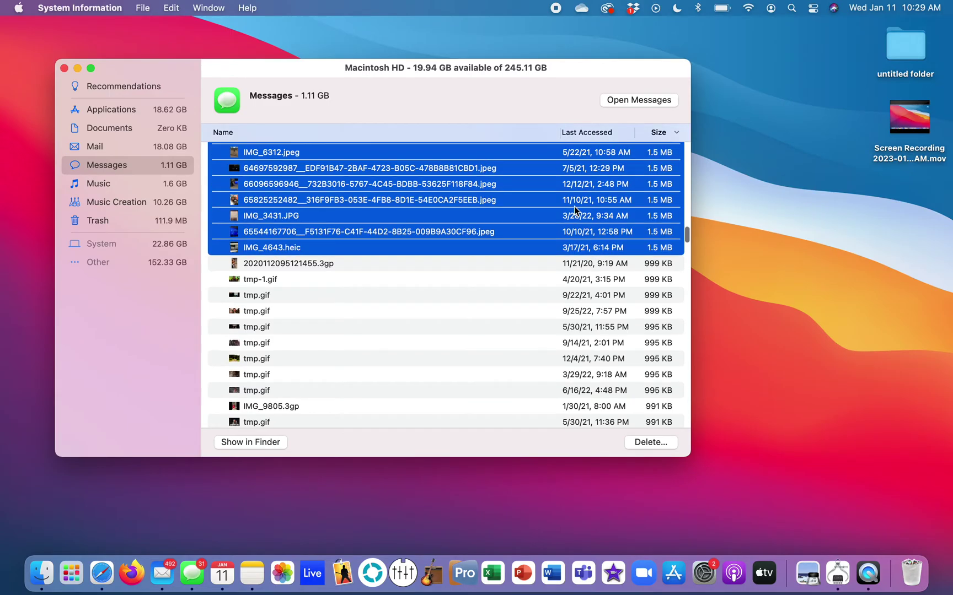
pyautogui.scroll(10, 574, 207)
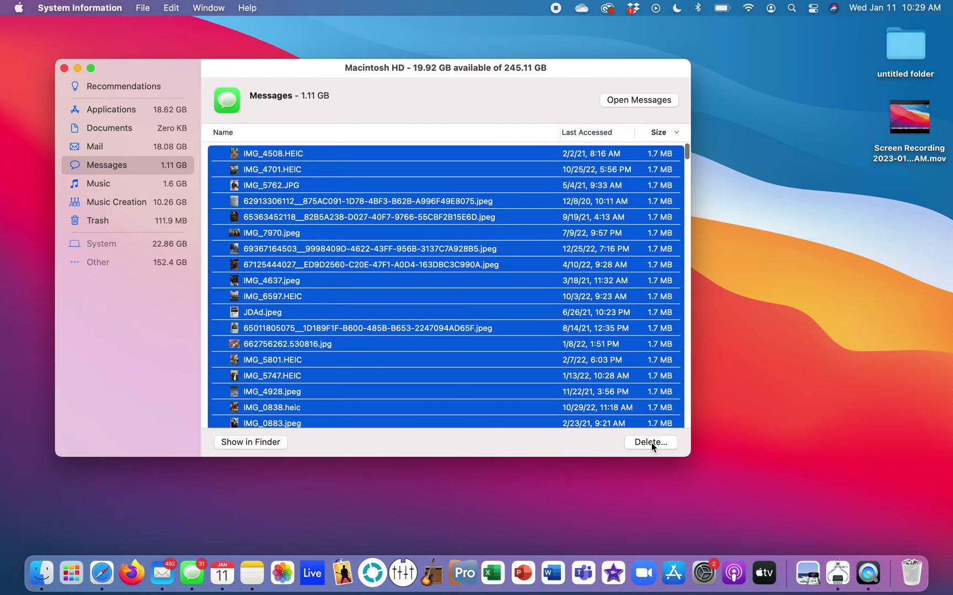
pyautogui.click(654, 442)
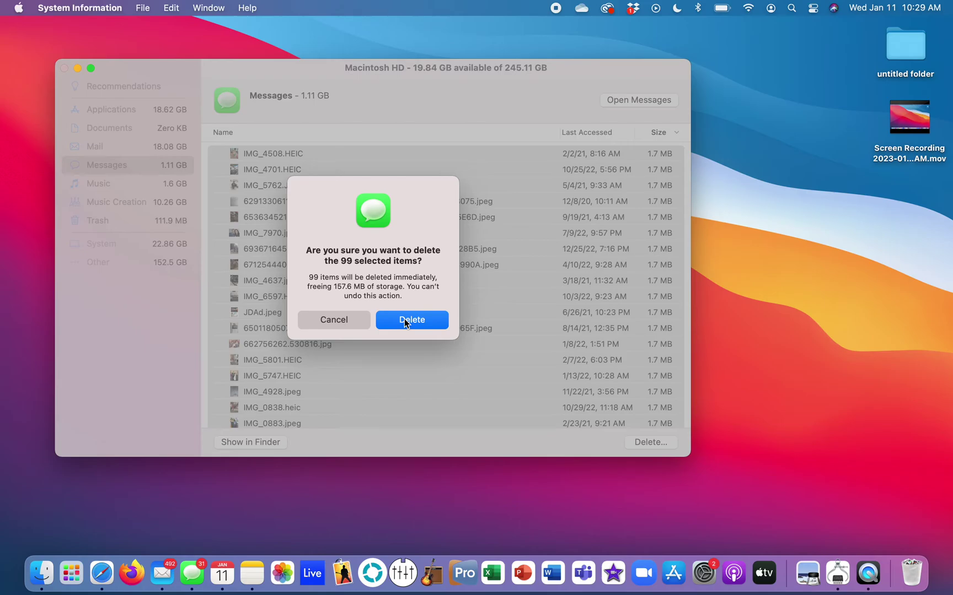
# Confirm permanent deletion of the first 99 attachments, shrinking Messages to 954.2 MB
pyautogui.click(405, 321)
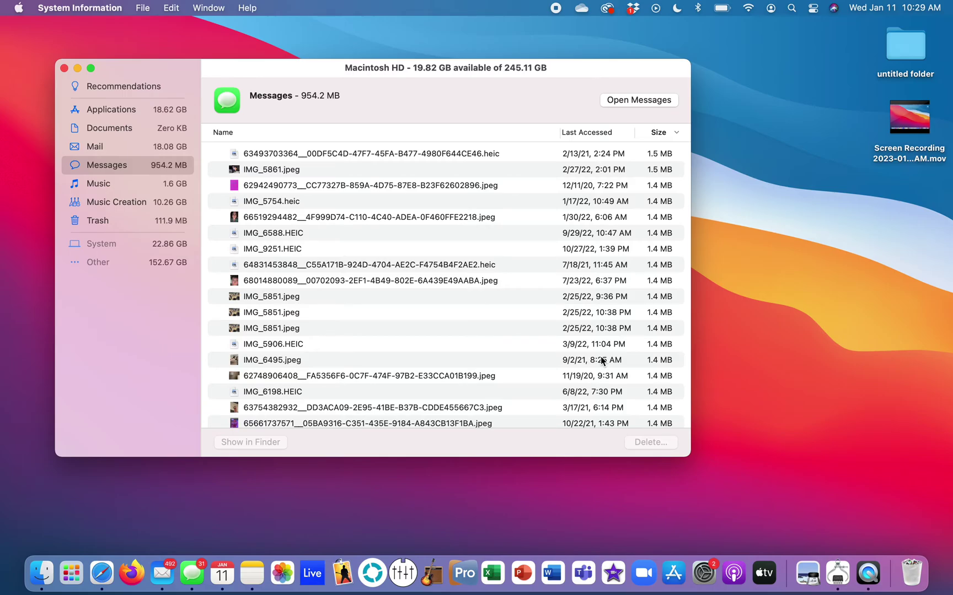
pyautogui.scroll(-5, 600, 356)
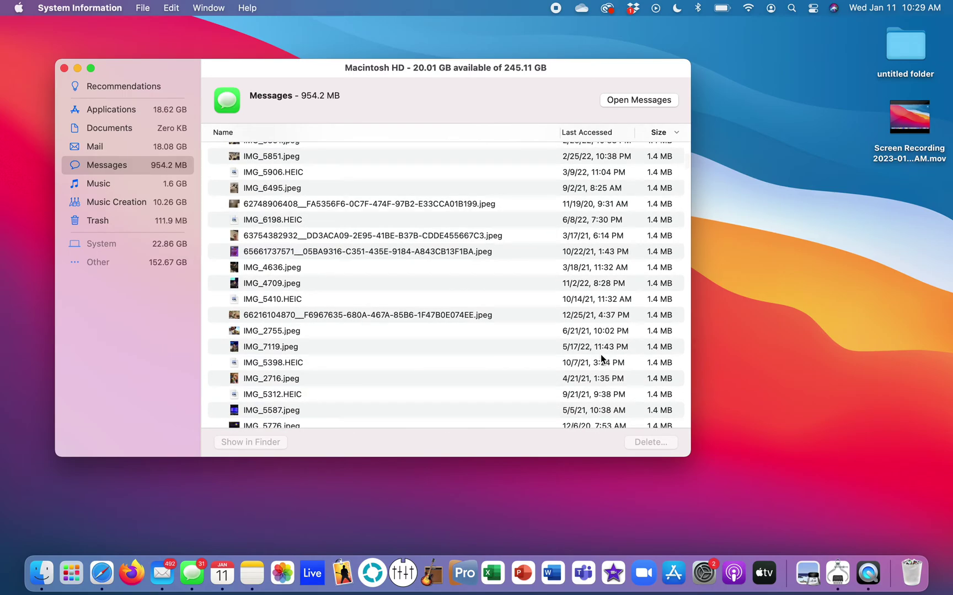
pyautogui.scroll(-10, 601, 358)
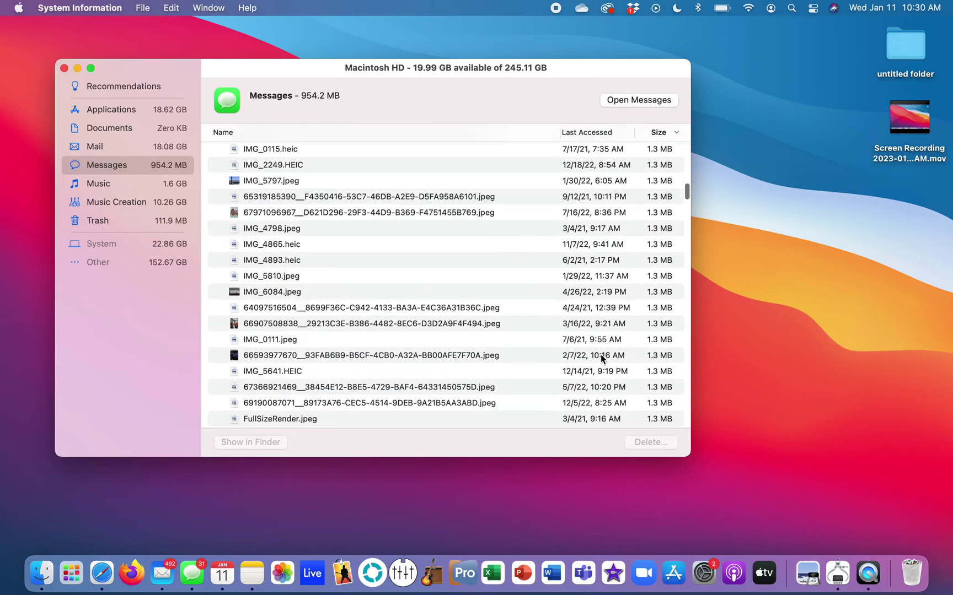
pyautogui.scroll(-15, 601, 356)
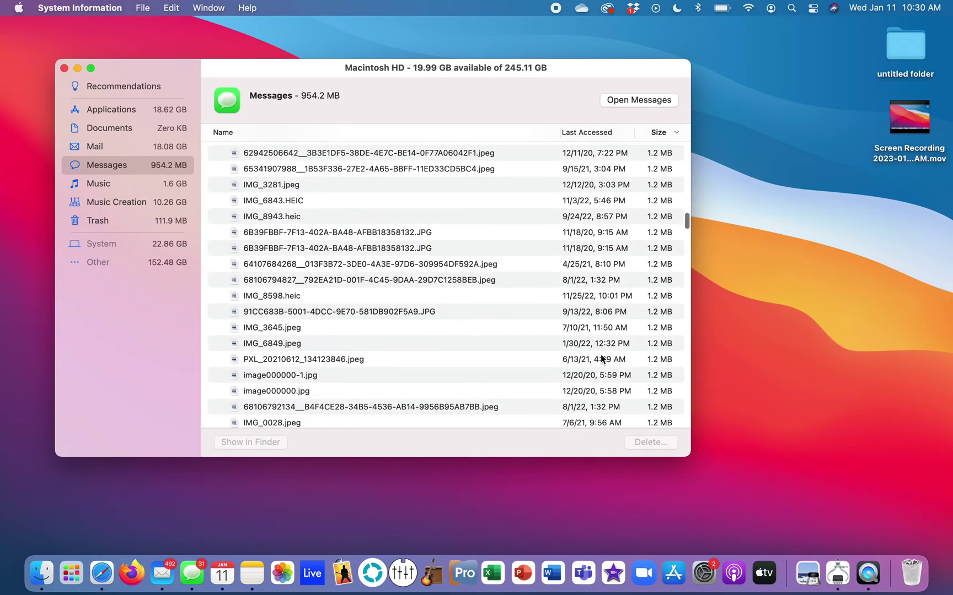
pyautogui.scroll(-5, 601, 357)
pyautogui.scroll(15, 601, 358)
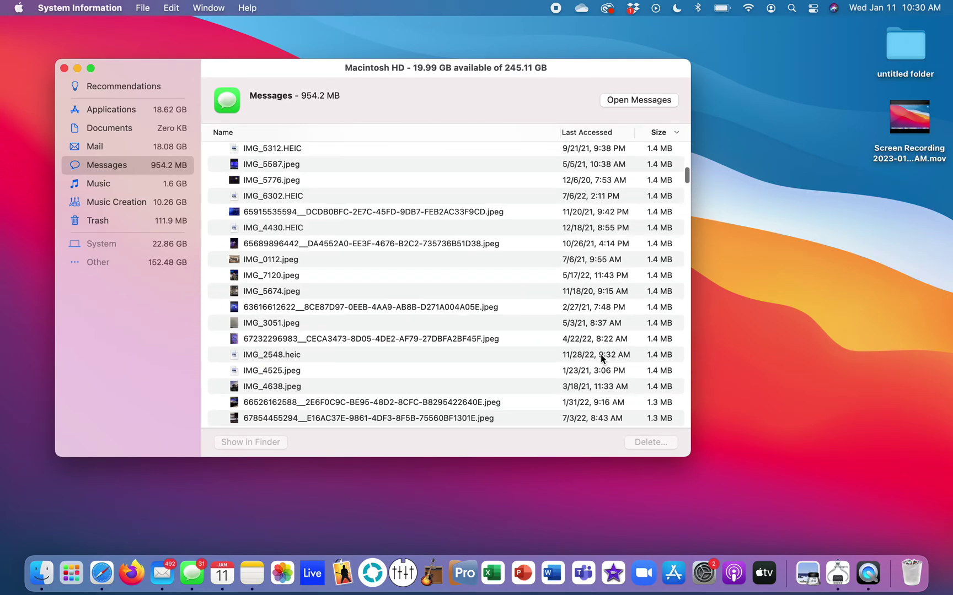
pyautogui.scroll(10, 600, 354)
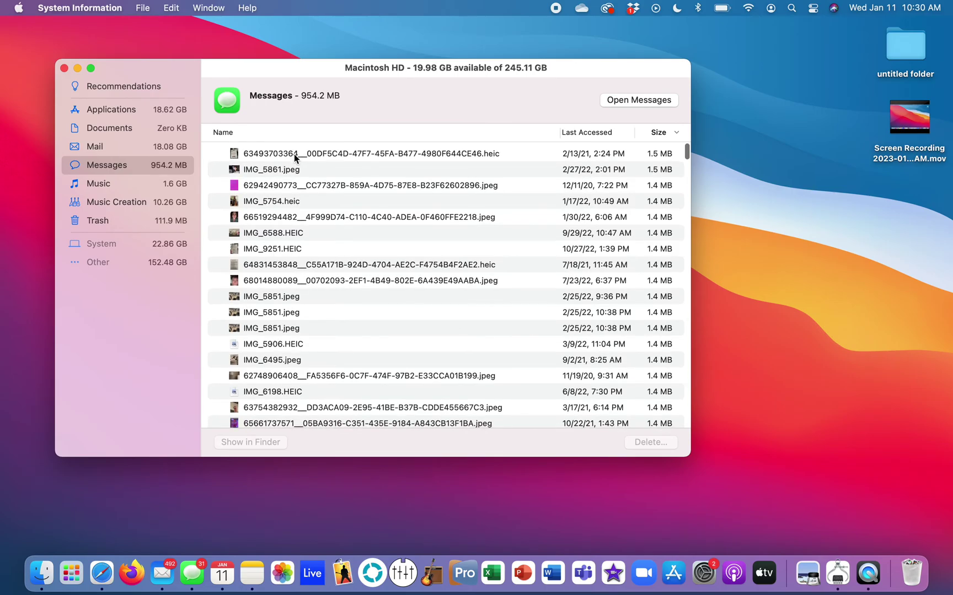
# Select the next 99 attachments down to IMG_2102.jpeg and delete them, leaving Messages at 823.2 MB
pyautogui.click(294, 153)
pyautogui.scroll(-5, 408, 310)
pyautogui.scroll(-10, 408, 310)
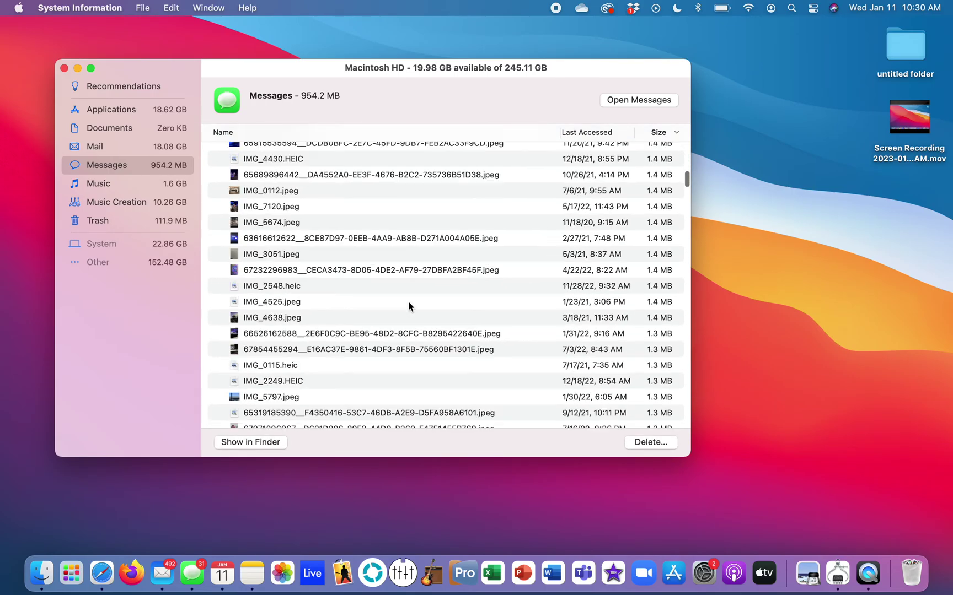
pyautogui.scroll(-8, 408, 305)
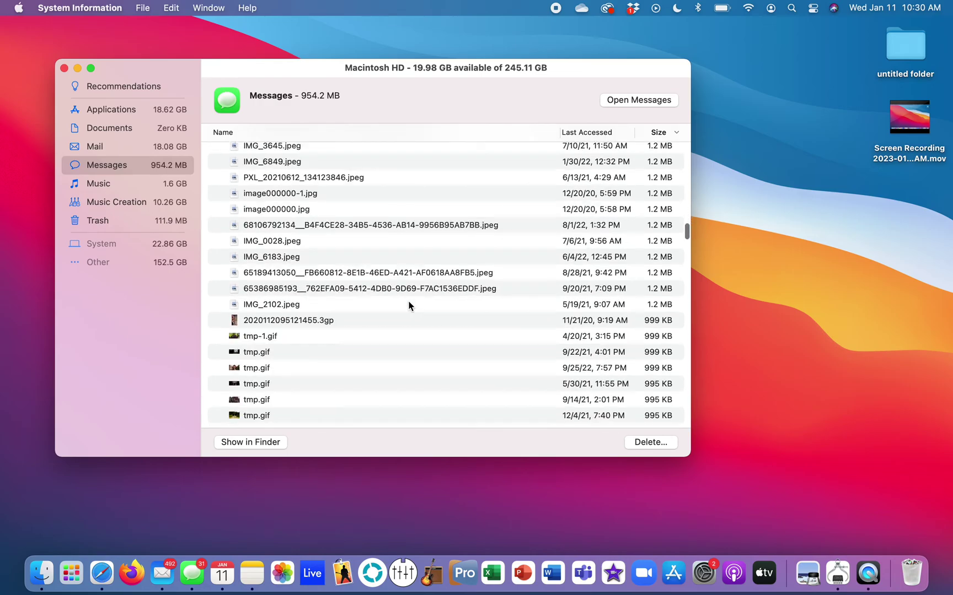
pyautogui.scroll(3, 408, 305)
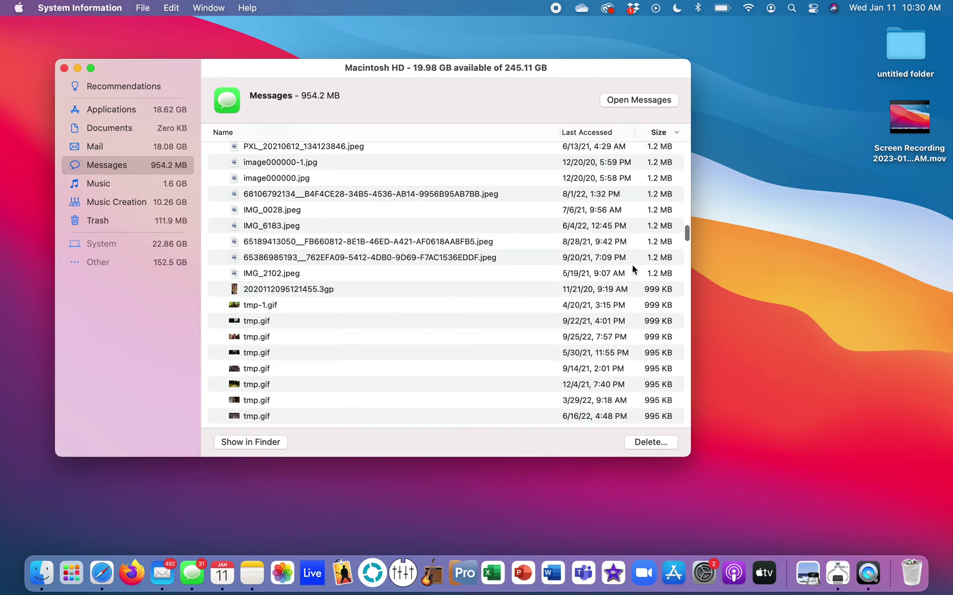
pyautogui.keyDown('shift'); pyautogui.click(648, 273); pyautogui.keyUp('shift')
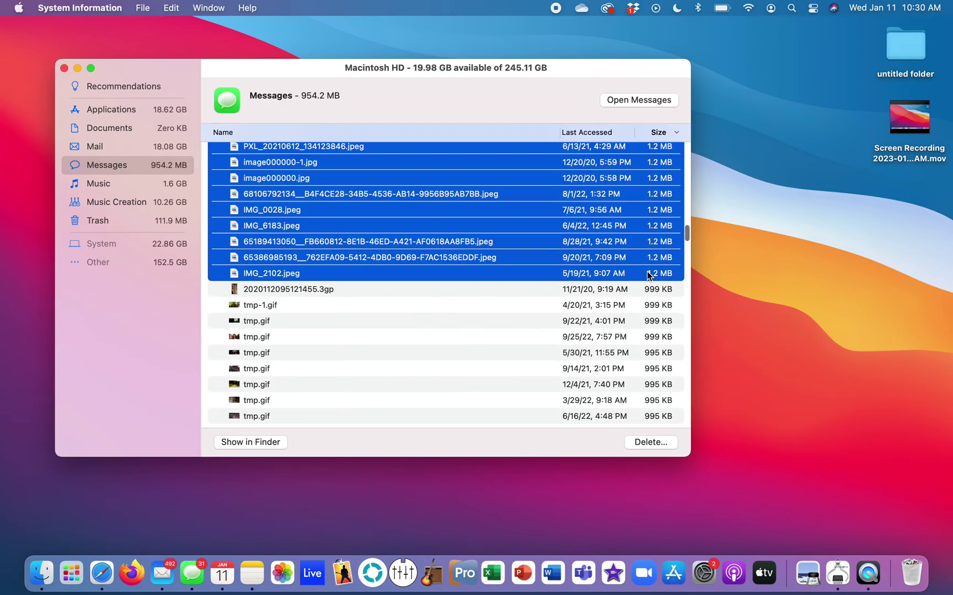
pyautogui.click(655, 444)
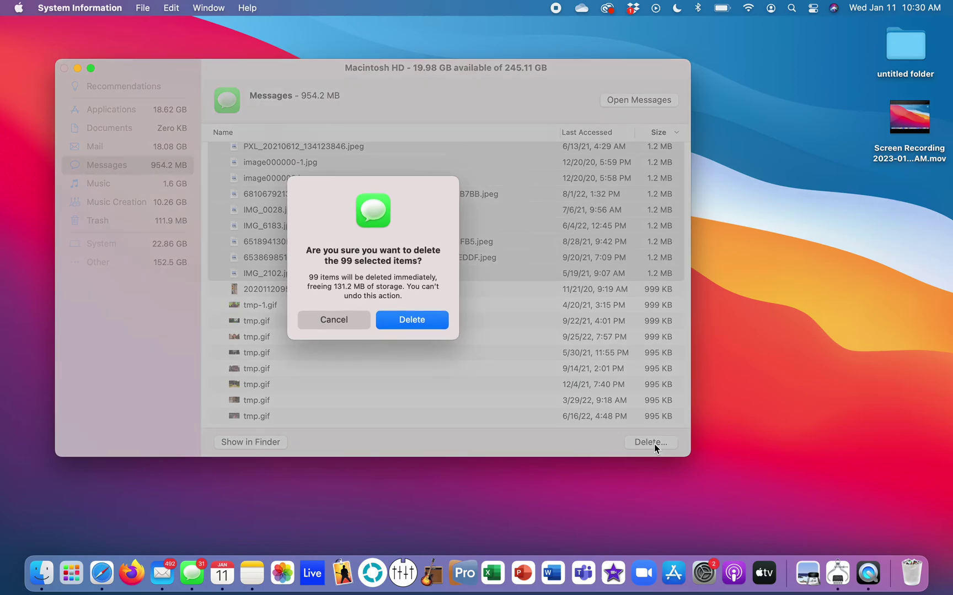
pyautogui.click(412, 321)
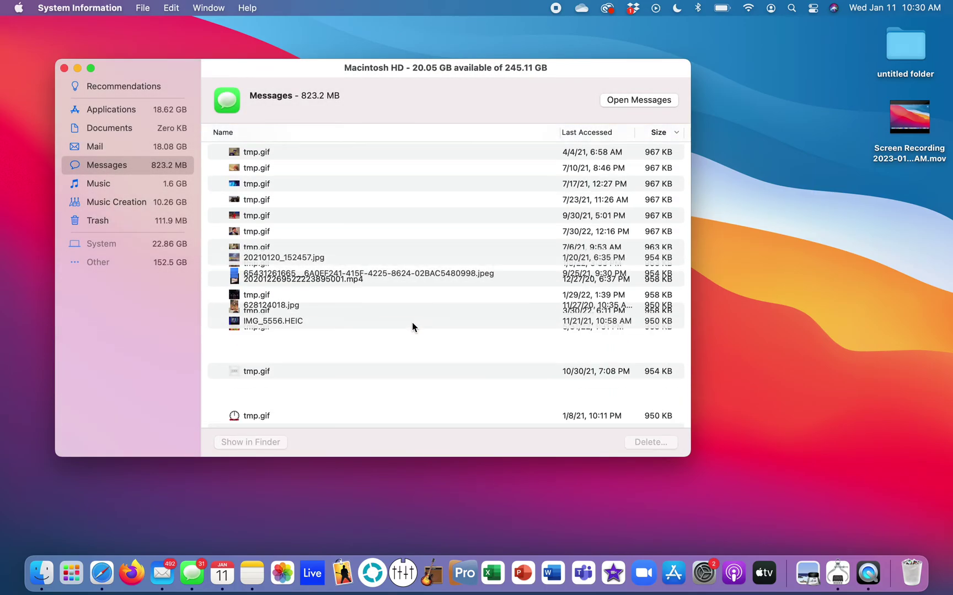
# Delete the 34 remaining 1 MB-plus files, IMG_5375.HEIC through 20210517_210956.jpeg, freeing 37.4 MB
pyautogui.scroll(15, 411, 323)
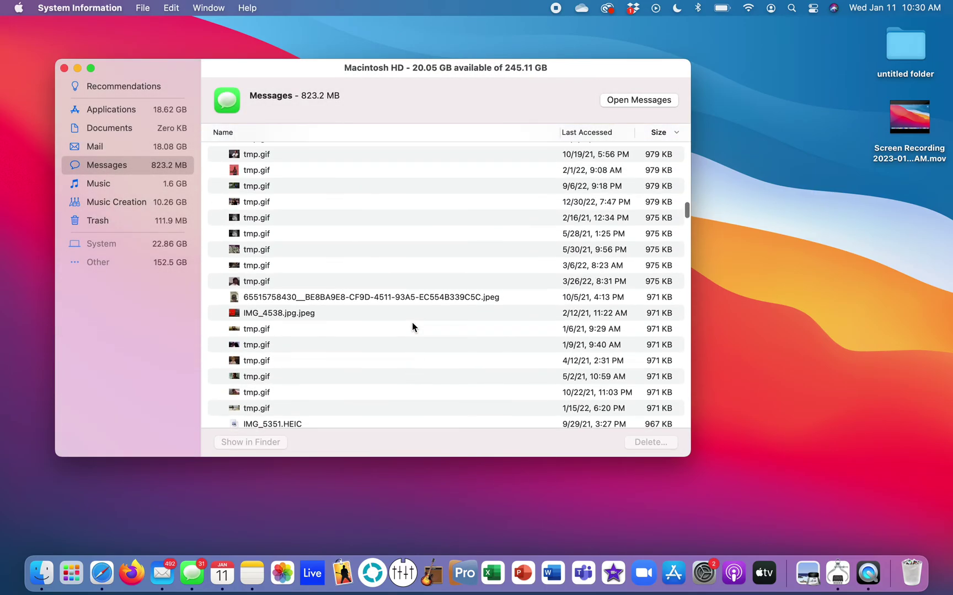
pyautogui.scroll(2, 411, 323)
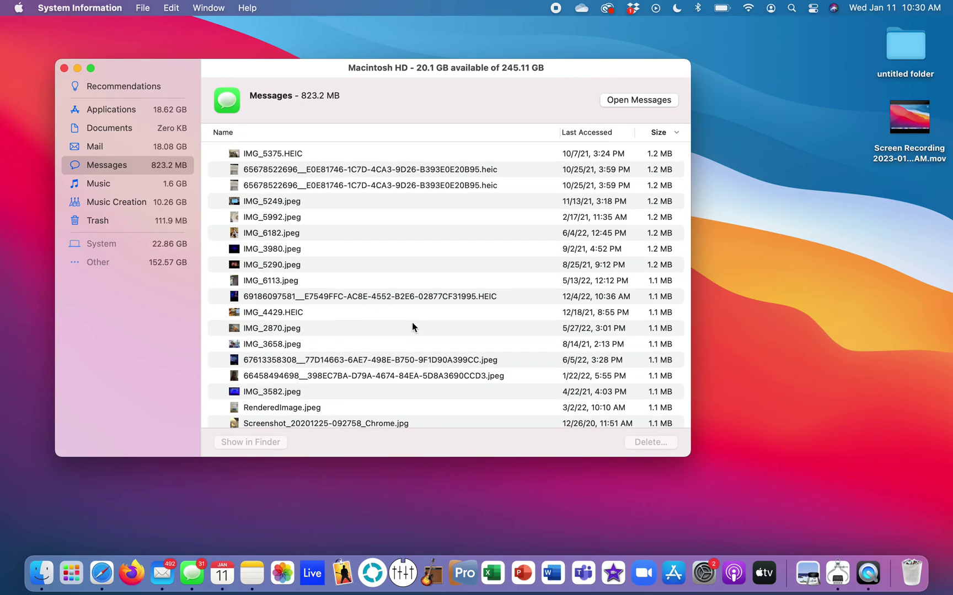
pyautogui.scroll(-10, 412, 322)
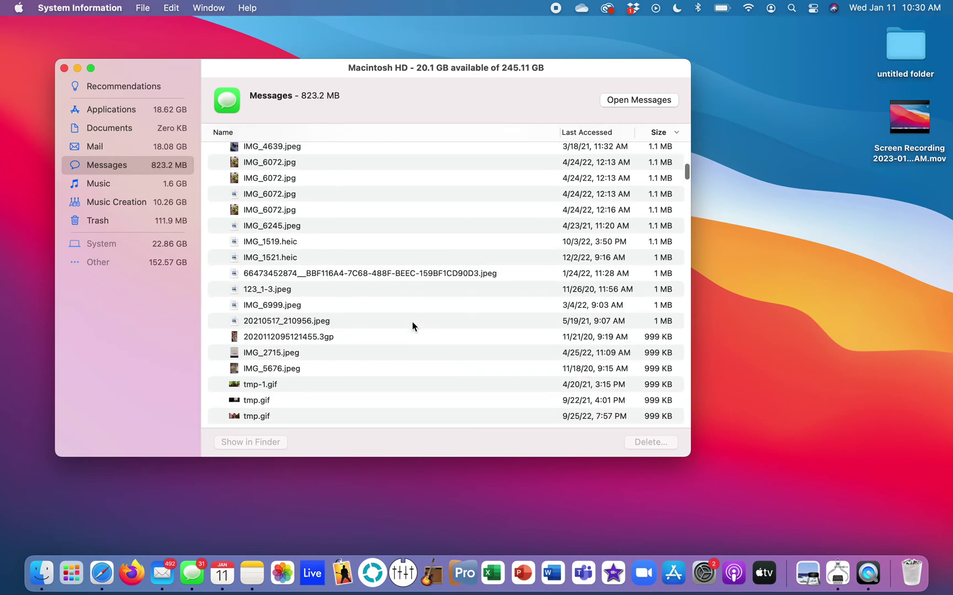
pyautogui.scroll(5, 412, 321)
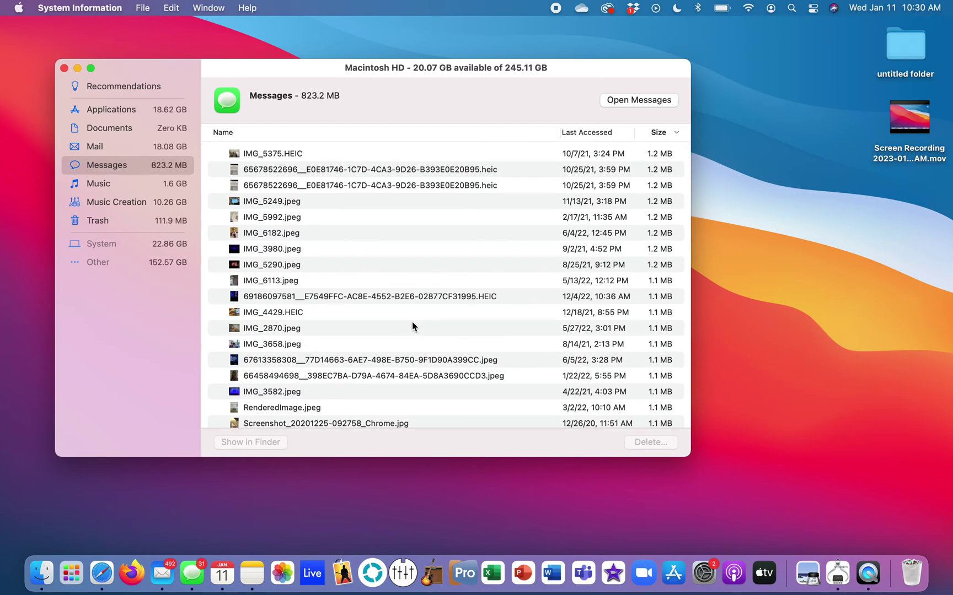
pyautogui.scroll(-20, 412, 325)
pyautogui.scroll(20, 417, 293)
pyautogui.click(300, 154)
pyautogui.scroll(-10, 373, 316)
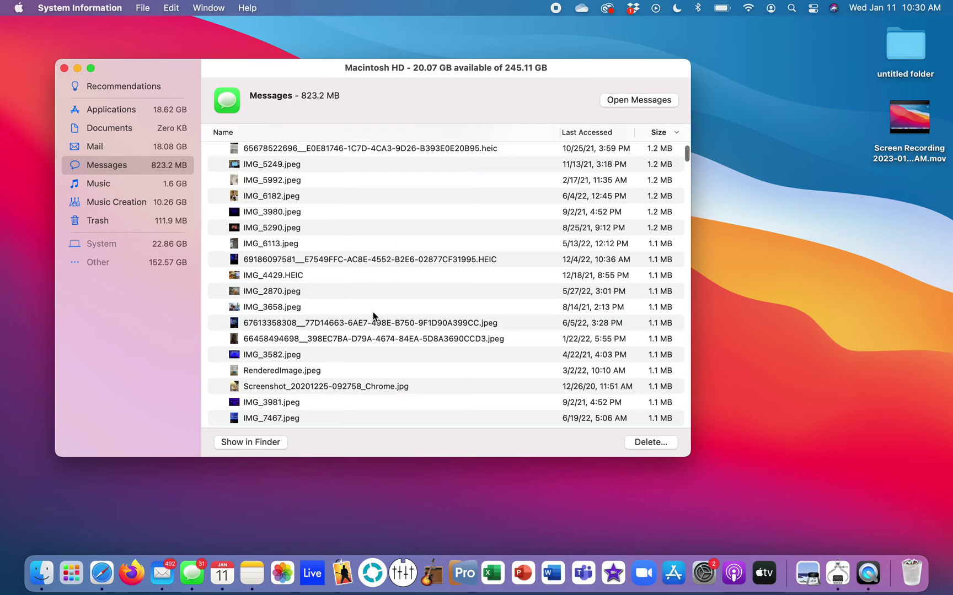
pyautogui.scroll(-5, 373, 316)
pyautogui.scroll(2, 373, 316)
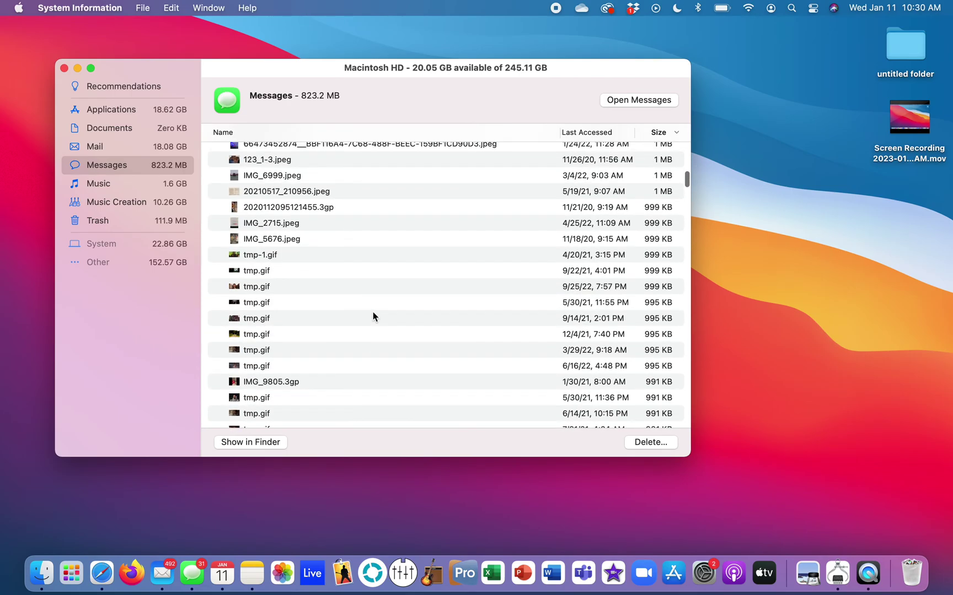
pyautogui.keyDown('shift'); pyautogui.click(520, 193); pyautogui.keyUp('shift')
pyautogui.click(652, 444)
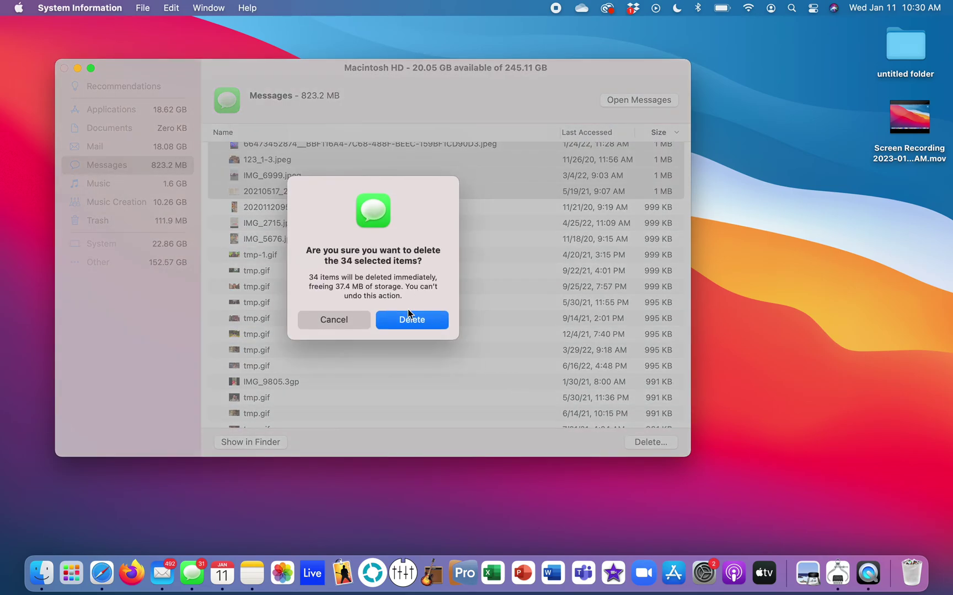
pyautogui.click(411, 320)
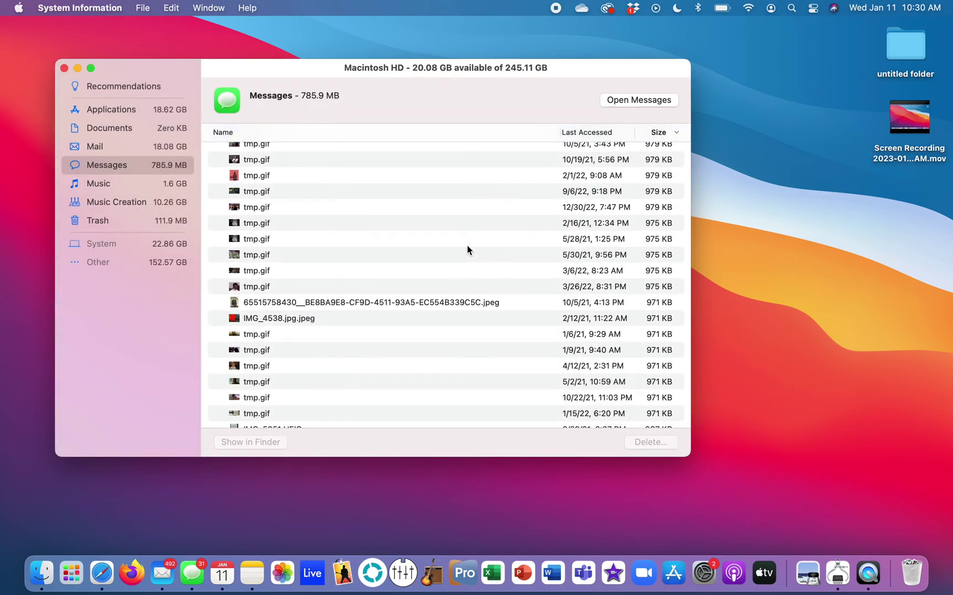